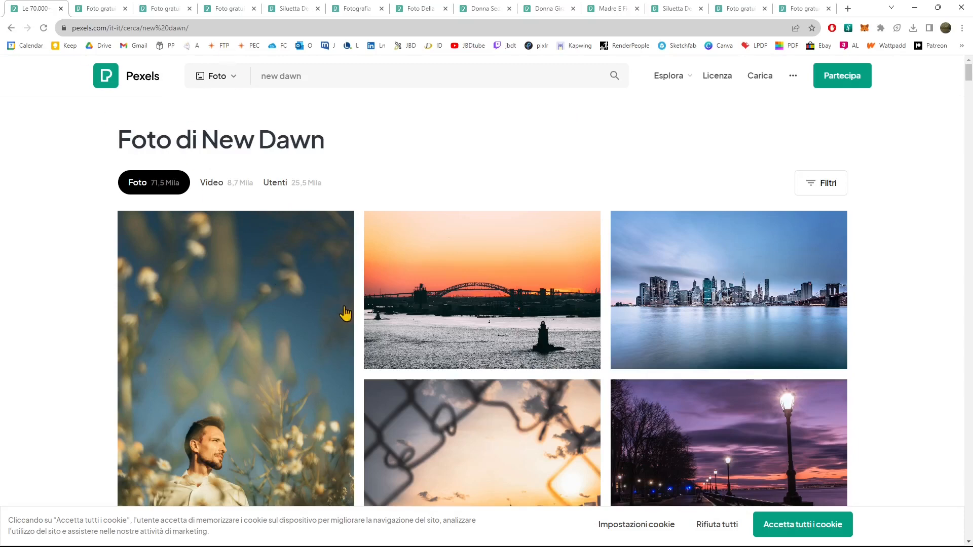
Step: Look over the "new dawn" photo results and the page of the two women toasting on a yellow sofa
scroll(343, 318, "down", 5)
scroll(352, 320, "up", 5)
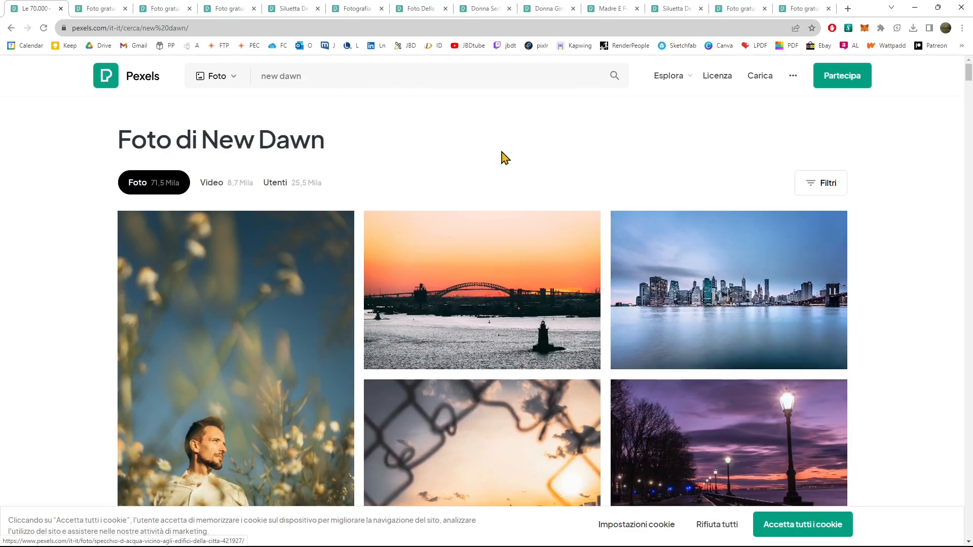
scroll(415, 299, "down", 2)
scroll(415, 299, "down", 1)
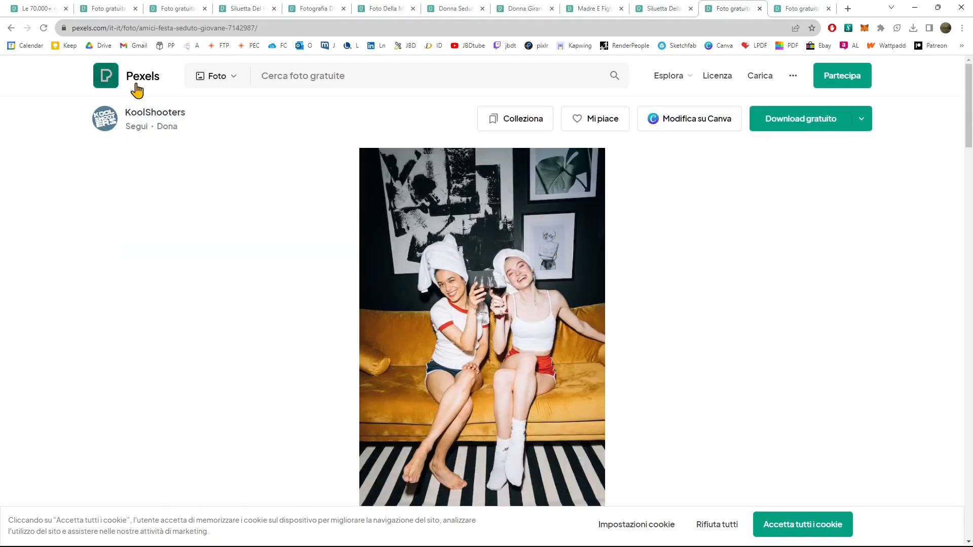
scroll(532, 325, "down", 3)
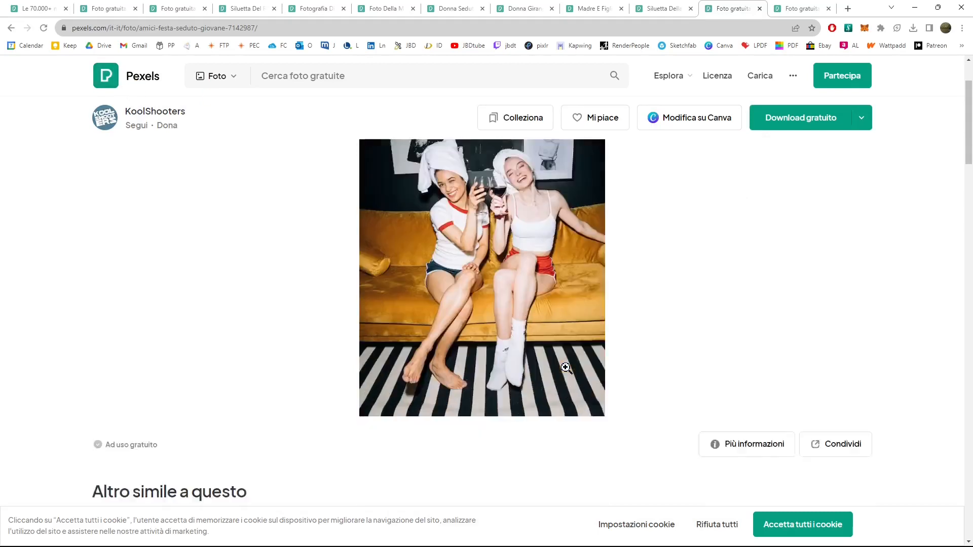
scroll(532, 314, "up", 3)
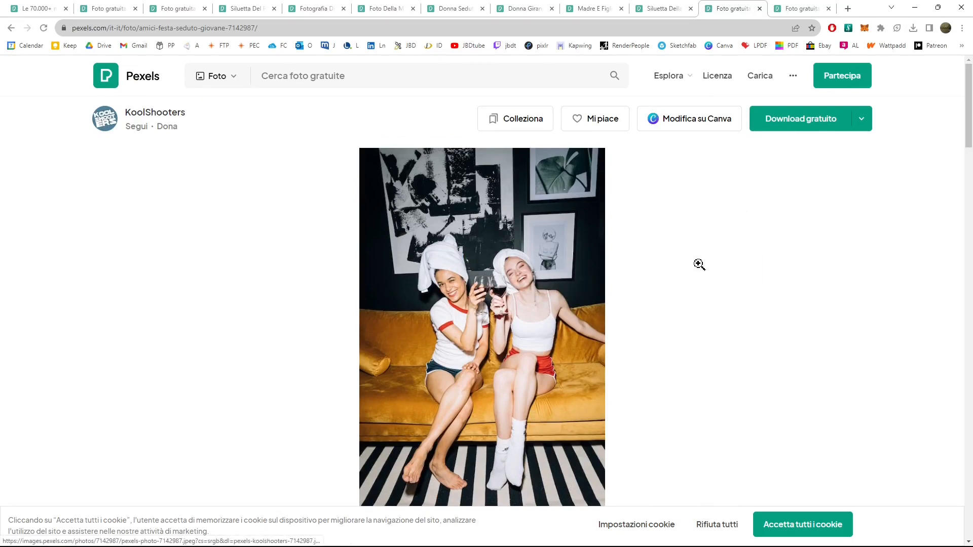
Step: Check the available download sizes for the sofa photo and view it enlarged, then at normal size
left_click(863, 126)
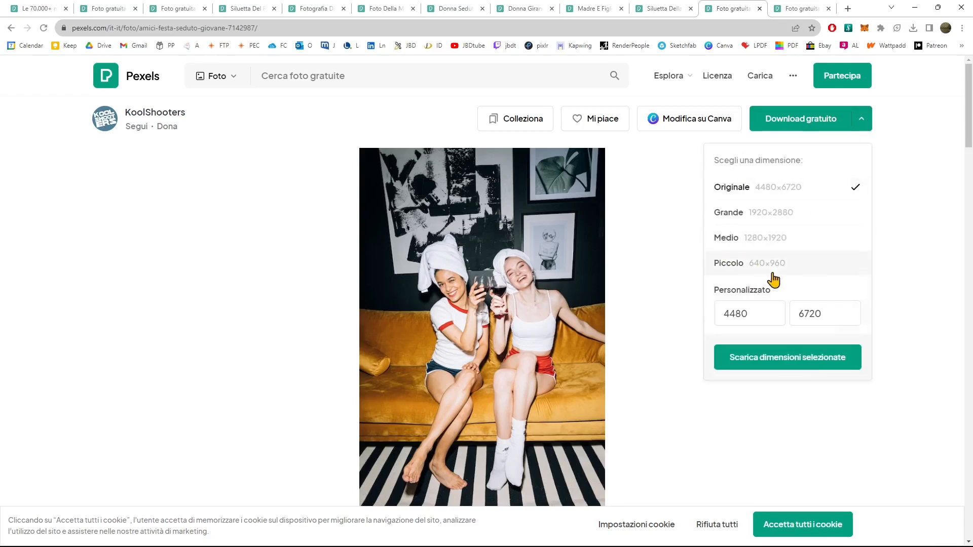
left_click(766, 363)
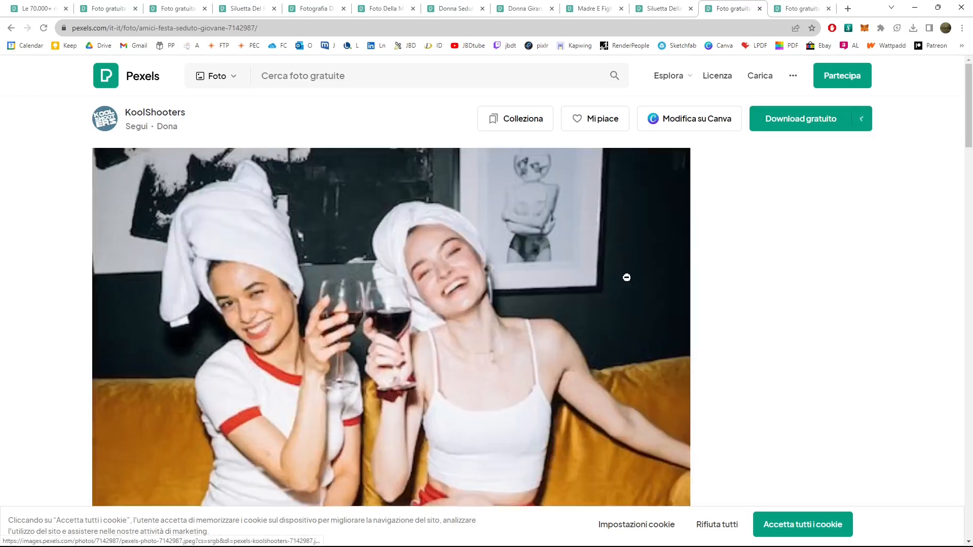
left_click(627, 278)
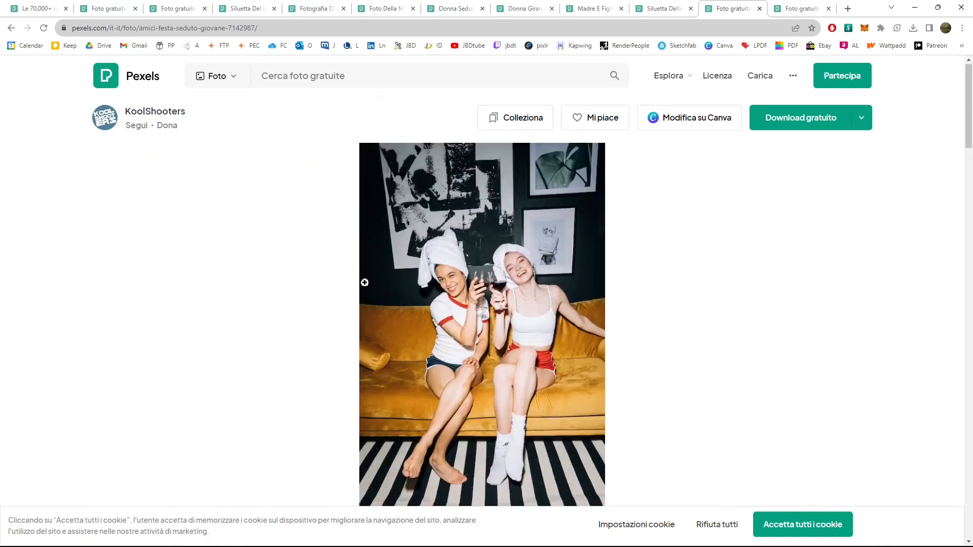
scroll(314, 261, "down", 3)
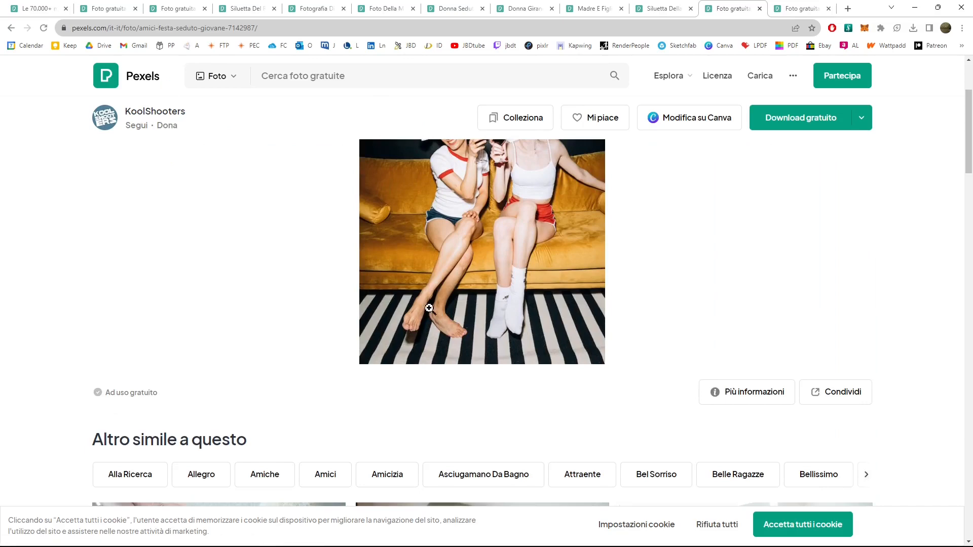
Step: Download the city skyline photo seen through the broken fence in the Medio 1280×1920 size and dismiss the thank-you dialog
key("ctrl+2")
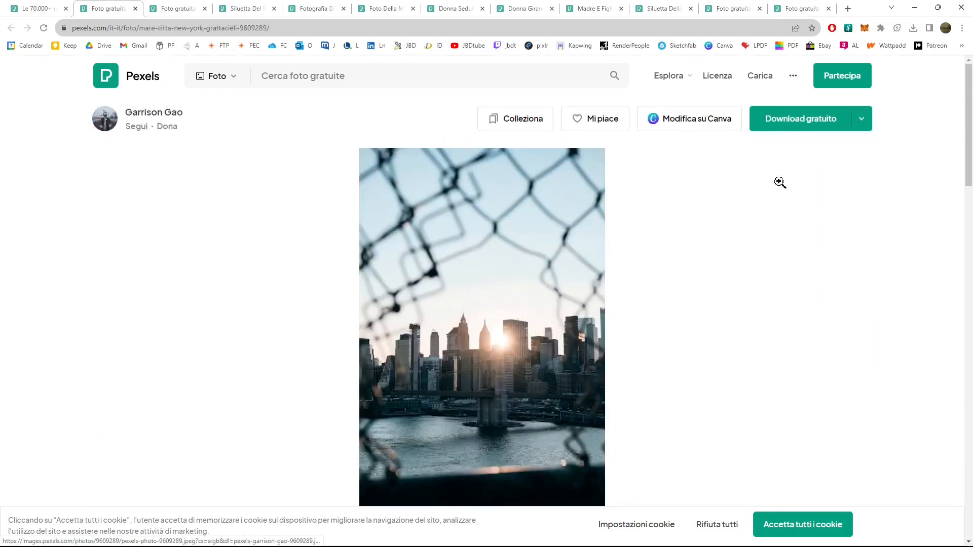
left_click(860, 125)
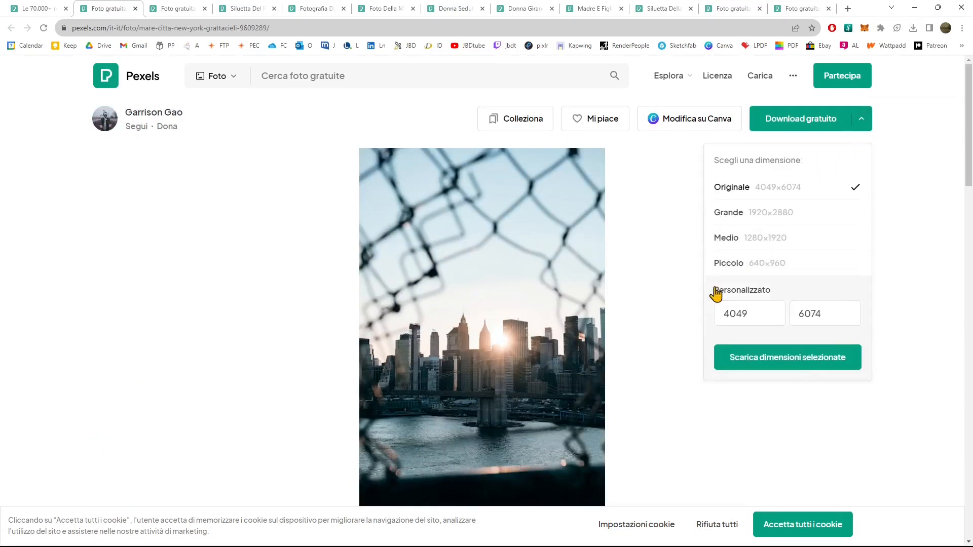
left_click(748, 249)
left_click(761, 363)
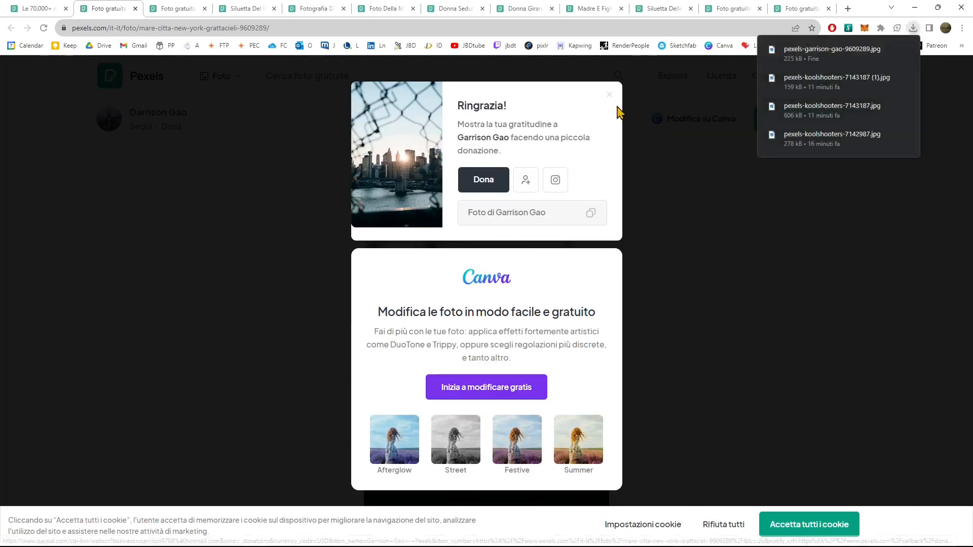
left_click(611, 96)
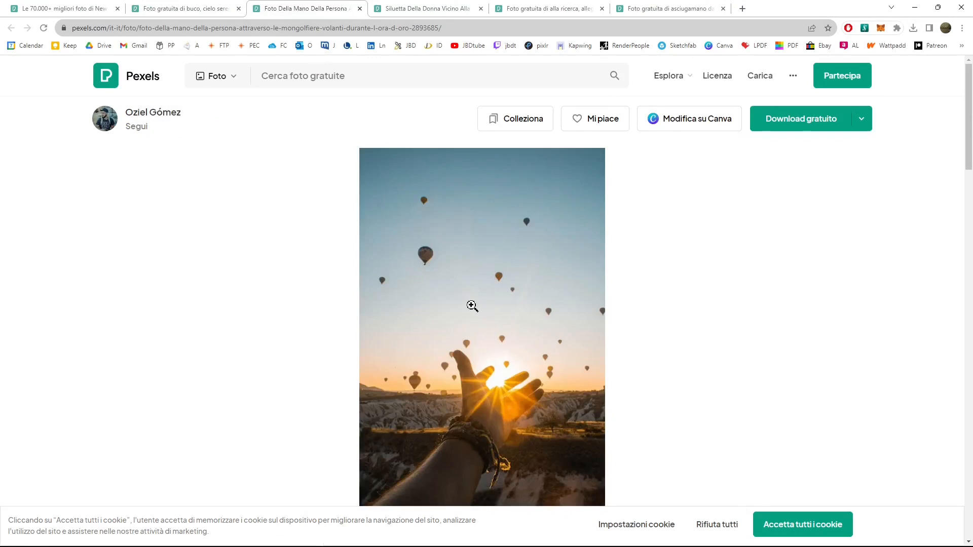
Step: Look through the open photo pages, including the cliff silhouette, towel, hot-air balloon and skyline pictures, and switch to Photoshop
left_click(405, 10)
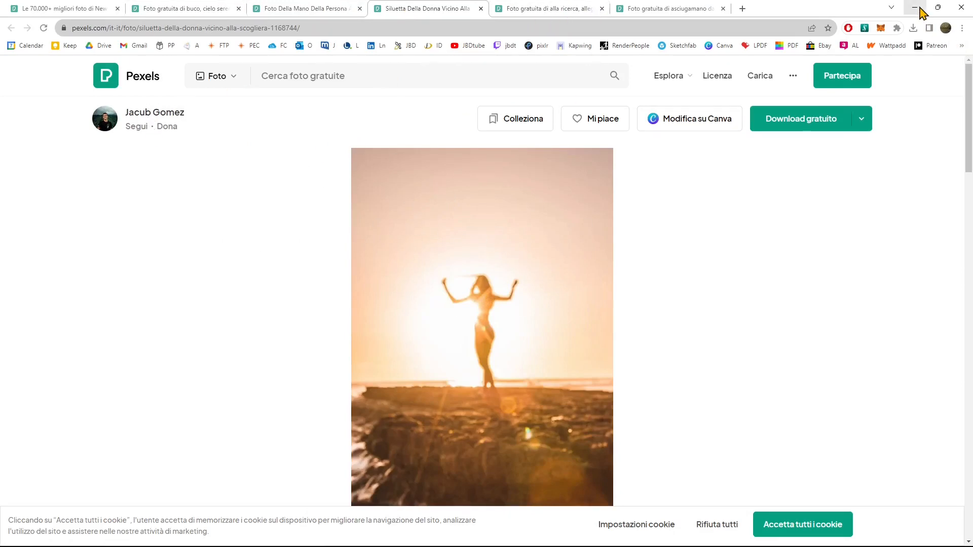
left_click(514, 6)
left_click(652, 7)
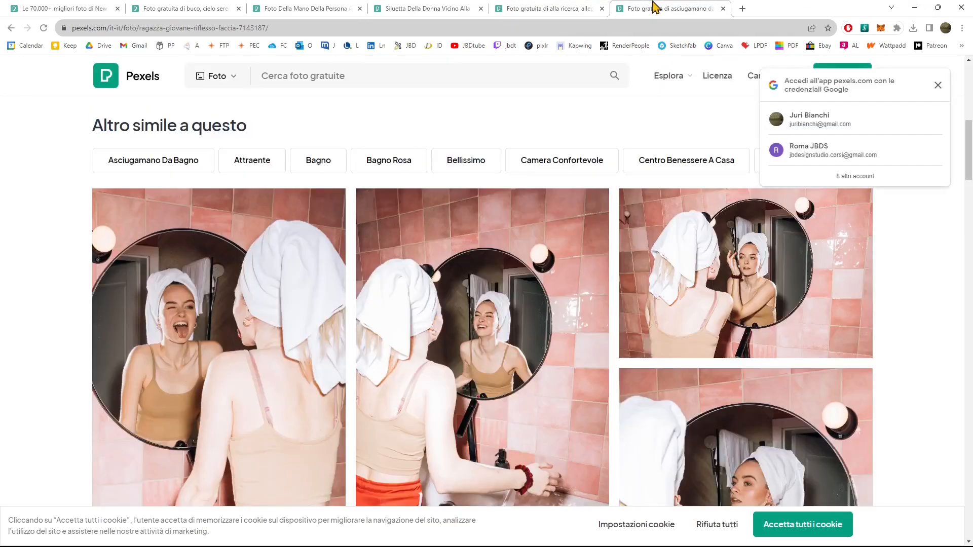
left_click(428, 6)
left_click(311, 7)
left_click(194, 6)
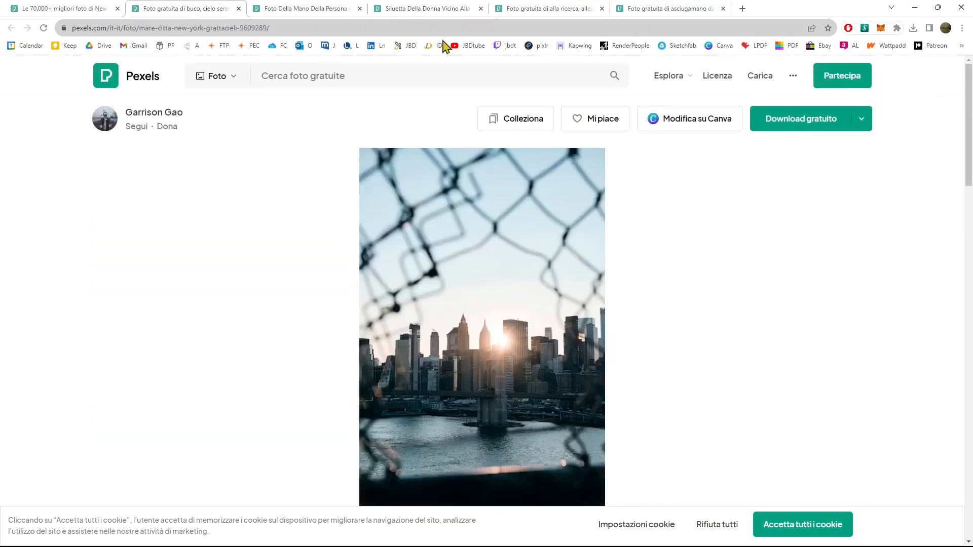
left_click(915, 7)
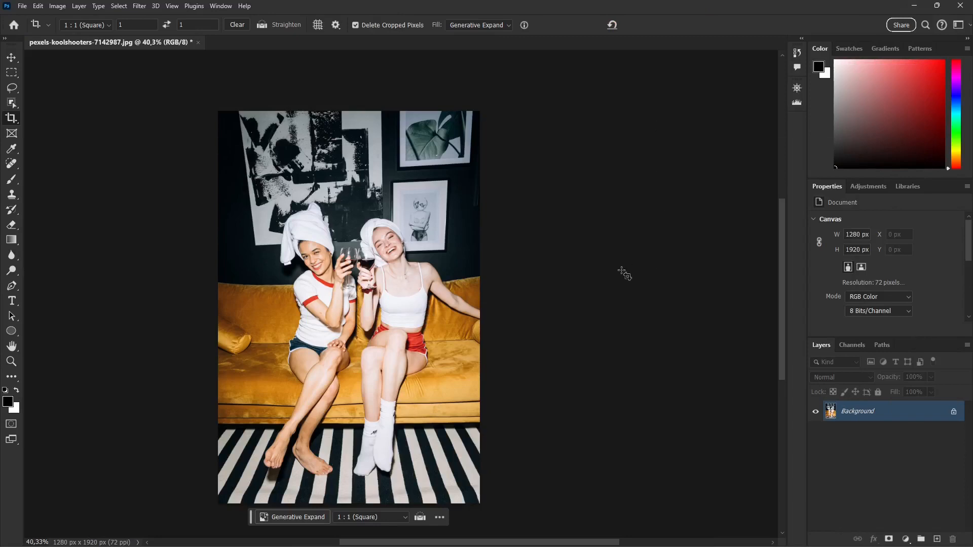
Step: Crop the sofa photo to a 1:1 square, positioned to keep both women from towels to feet
scroll(636, 275, "down", 1)
scroll(479, 278, "down", 3)
scroll(402, 295, "up", 3)
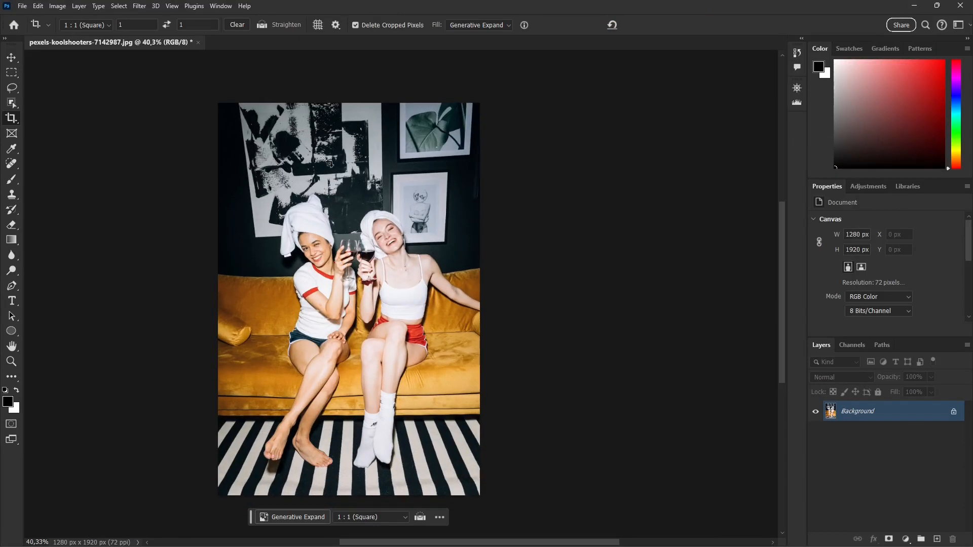
left_click(86, 25)
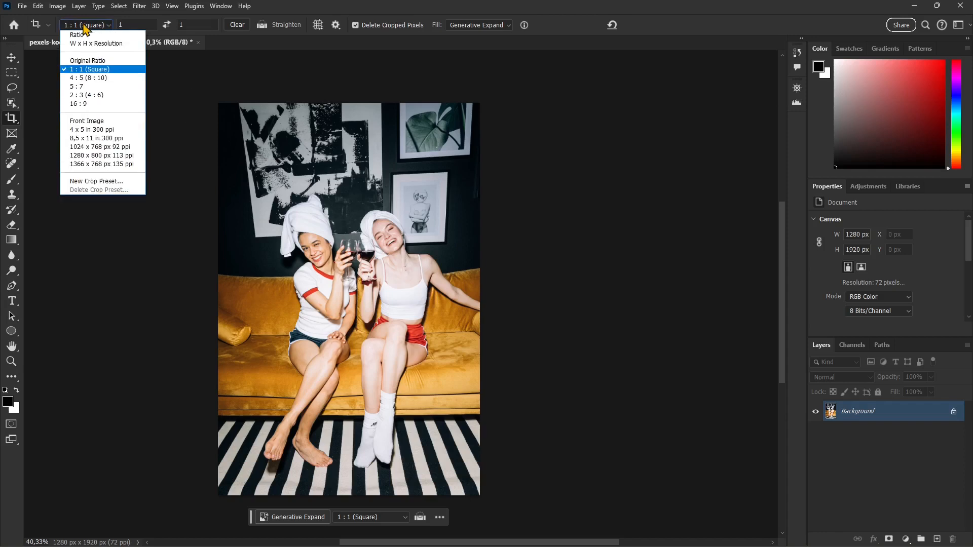
left_click(87, 71)
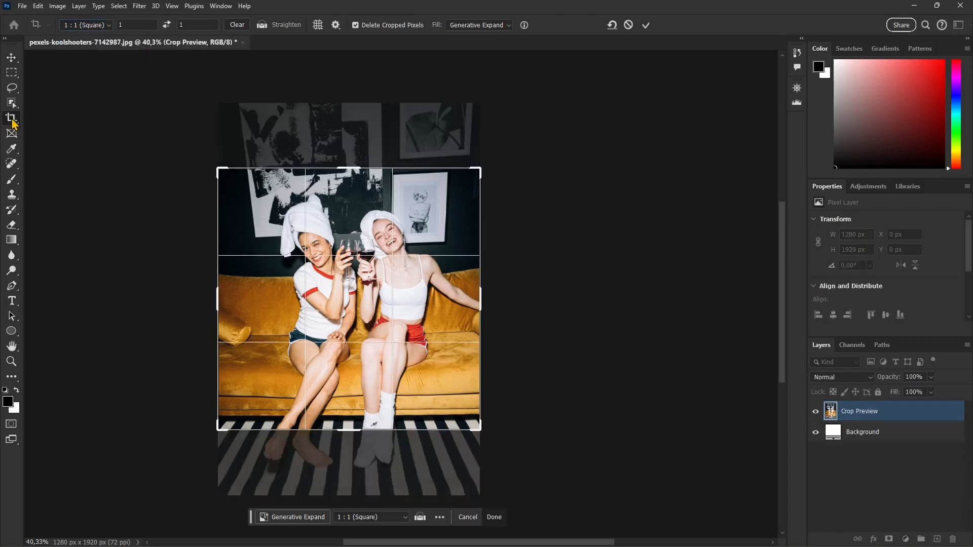
left_click(92, 25)
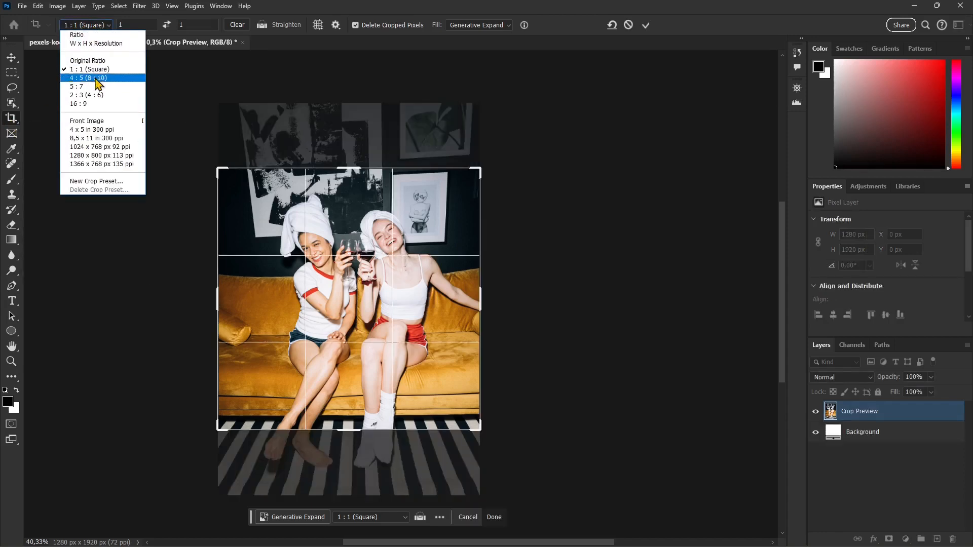
left_click(100, 76)
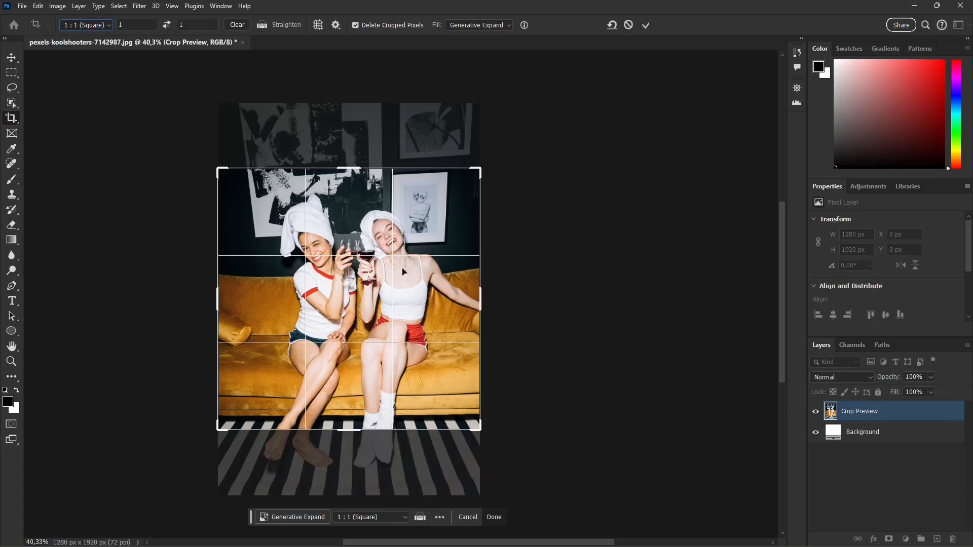
left_click_drag(377, 300, 358, 286)
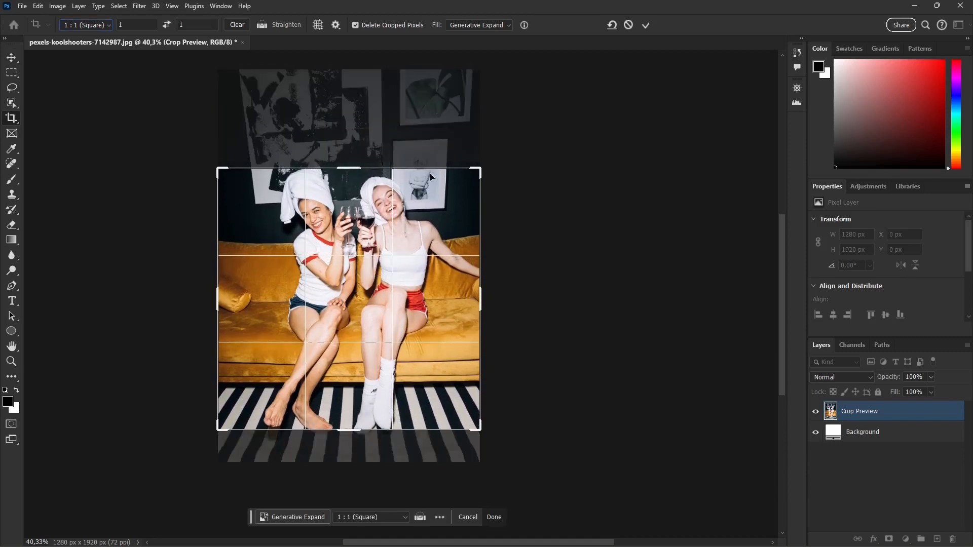
left_click(646, 25)
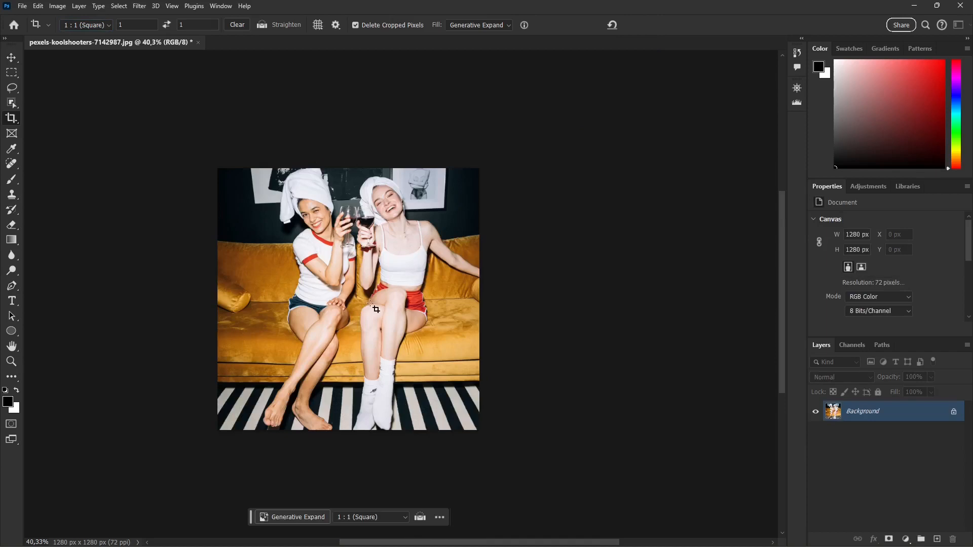
Step: Undo the square crop of the sofa photo
key("ctrl+z")
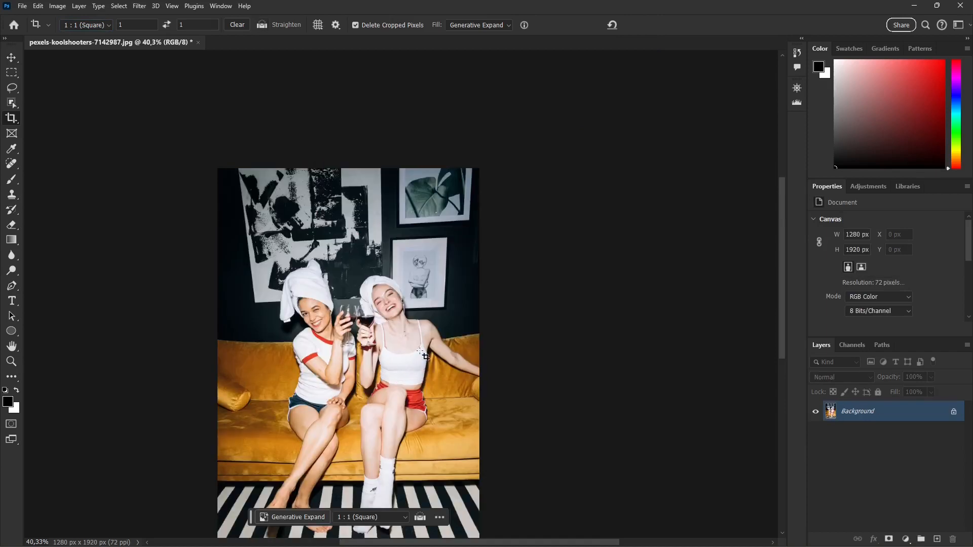
scroll(463, 317, "down", 4)
scroll(325, 462, "up", 4)
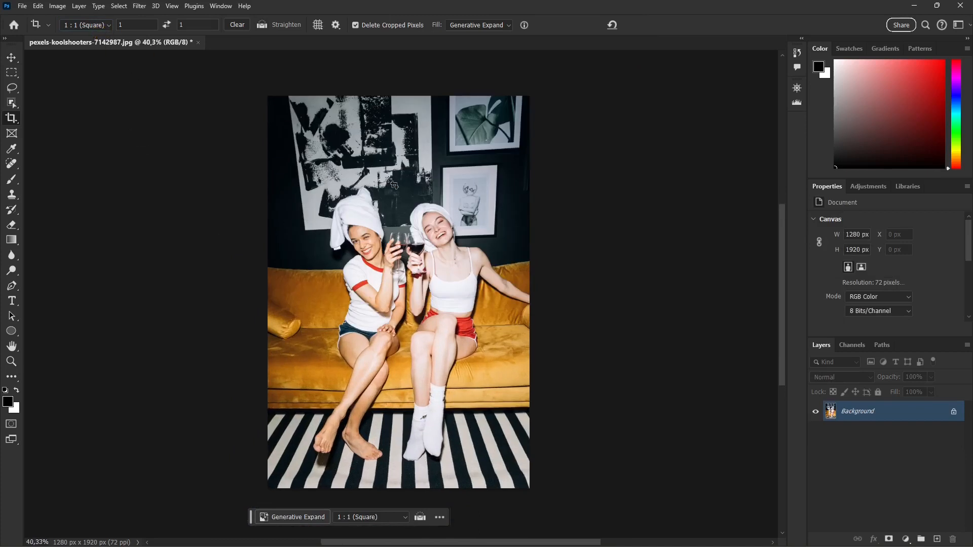
Step: Draw a 1:1 crop frame about 1642 px wide extending past both sides of the photo, centred on it, with the Generative Expand fill
left_click_drag(278, 171, 552, 444)
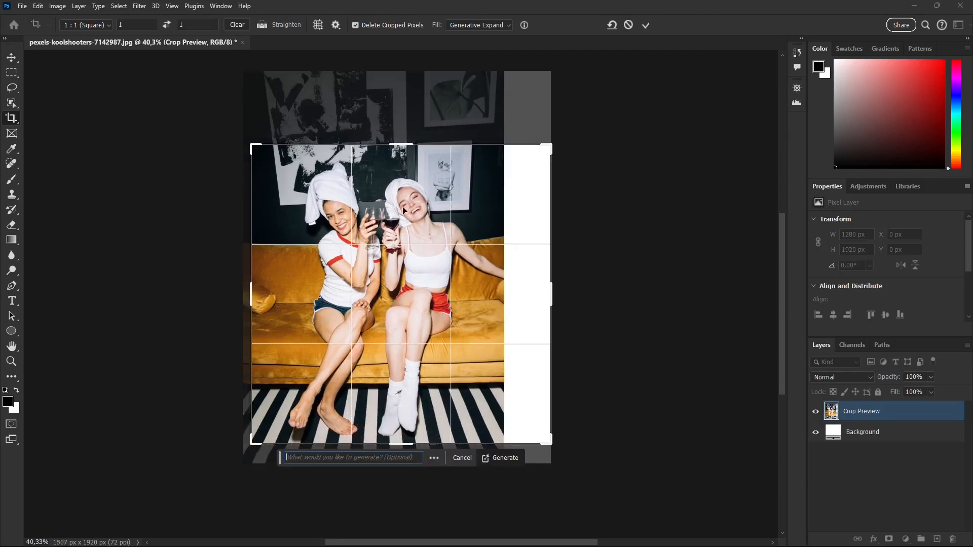
left_click_drag(406, 287, 392, 305)
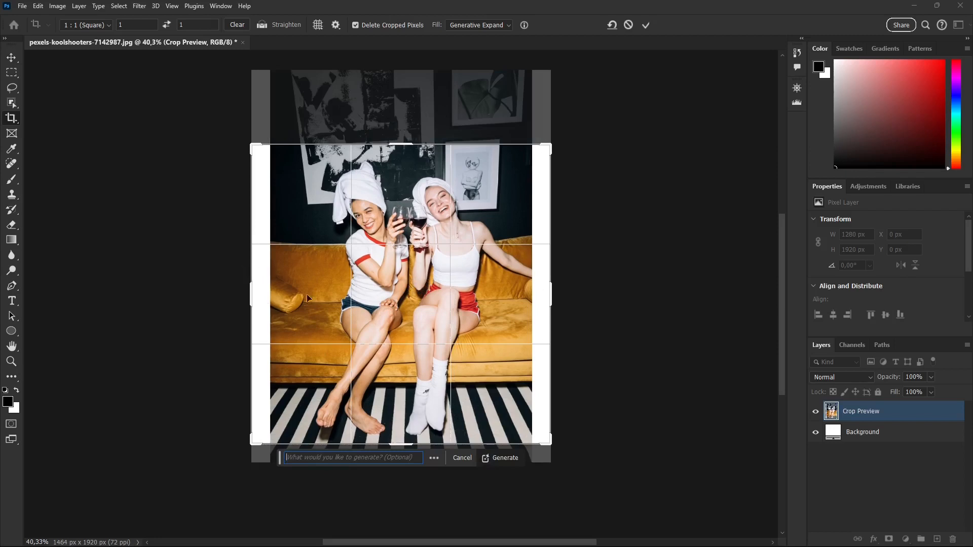
left_click(476, 25)
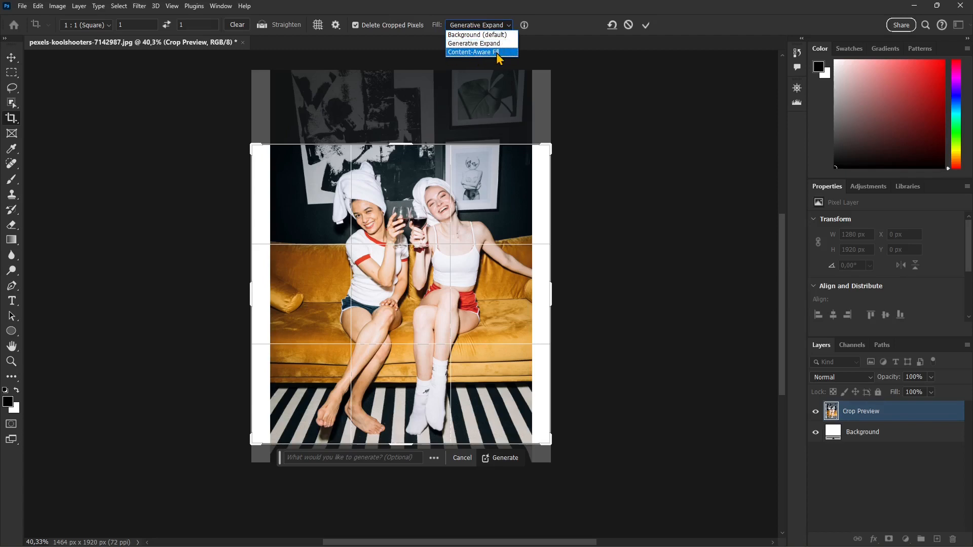
left_click(474, 43)
left_click(646, 25)
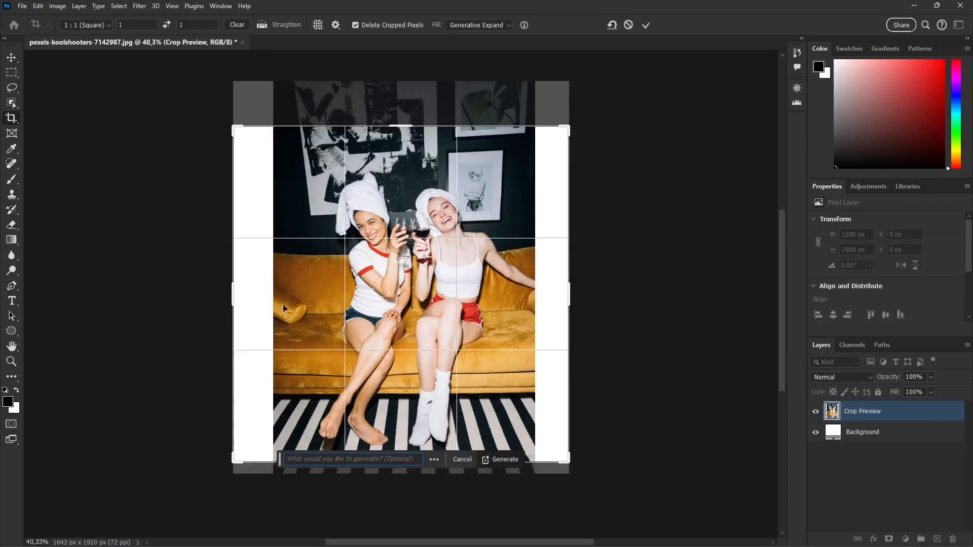
left_click_drag(376, 319, 373, 319)
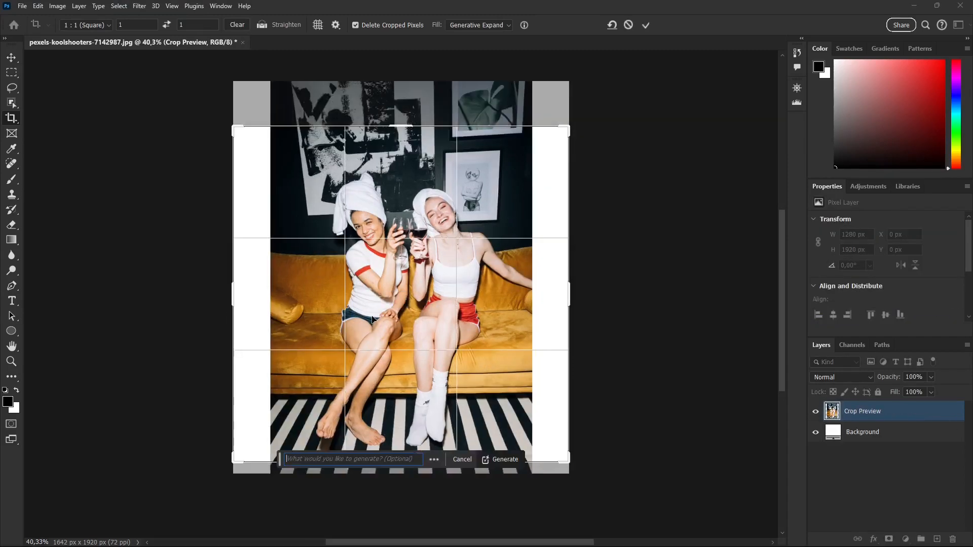
Step: Apply the widened square crop with Content-Aware Fill and undo it
left_click(489, 29)
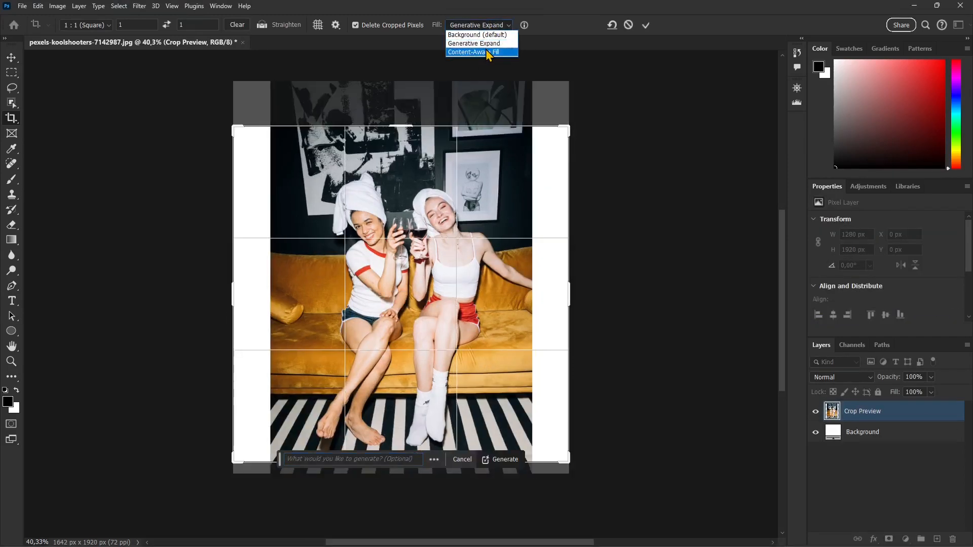
left_click(489, 48)
left_click(646, 24)
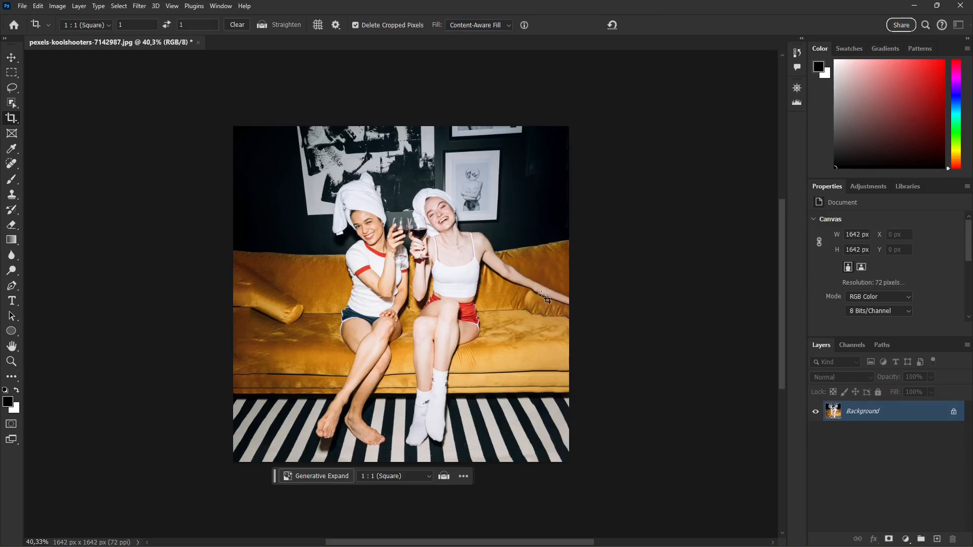
key("ctrl+z")
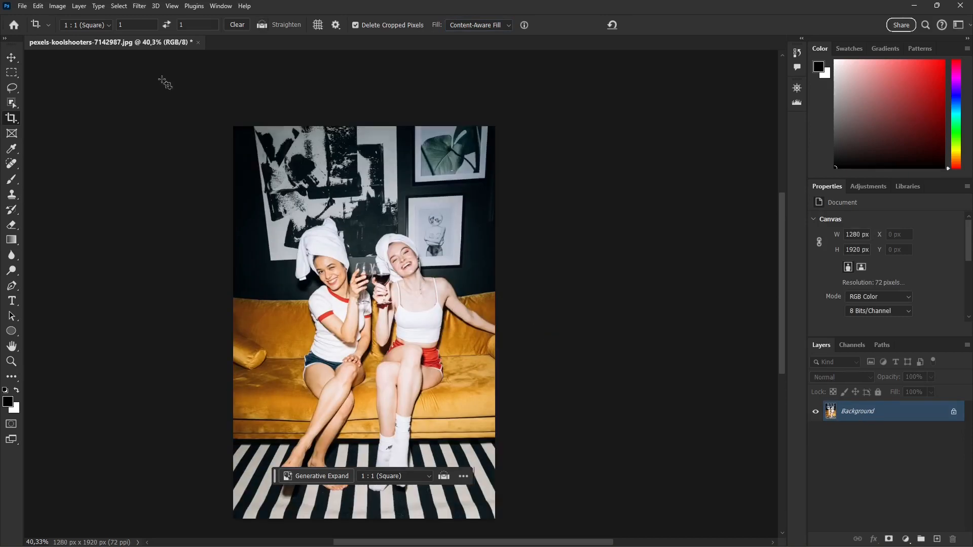
Step: Open the downloaded Pexels JPG ending in 1168744, the sunset photo of a silhouetted woman on the rocks
left_click(21, 6)
mouse_move(56, 71)
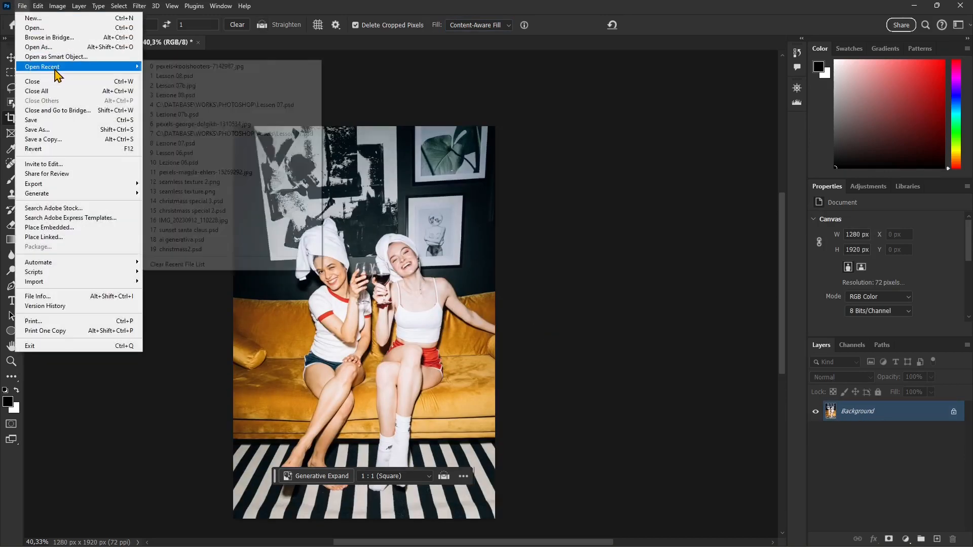
left_click(41, 28)
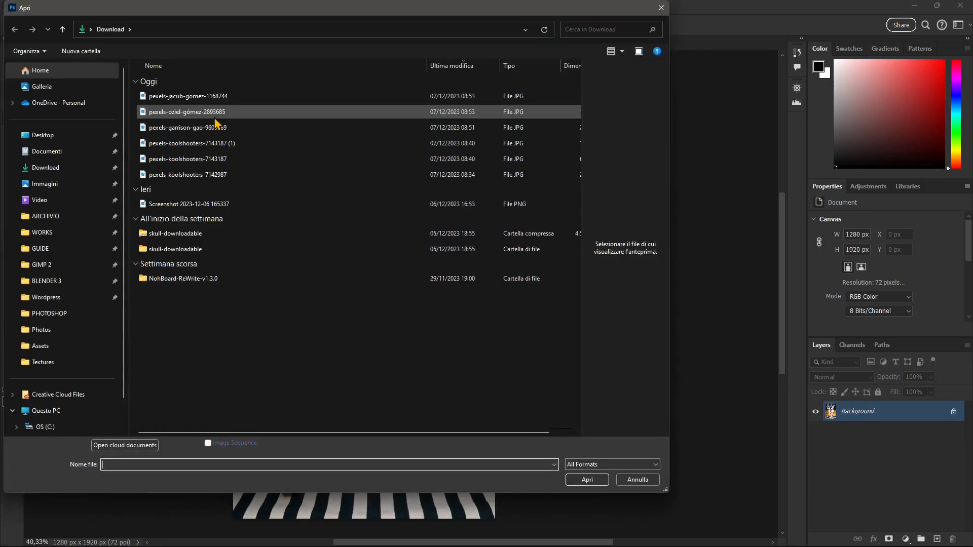
left_click(208, 99)
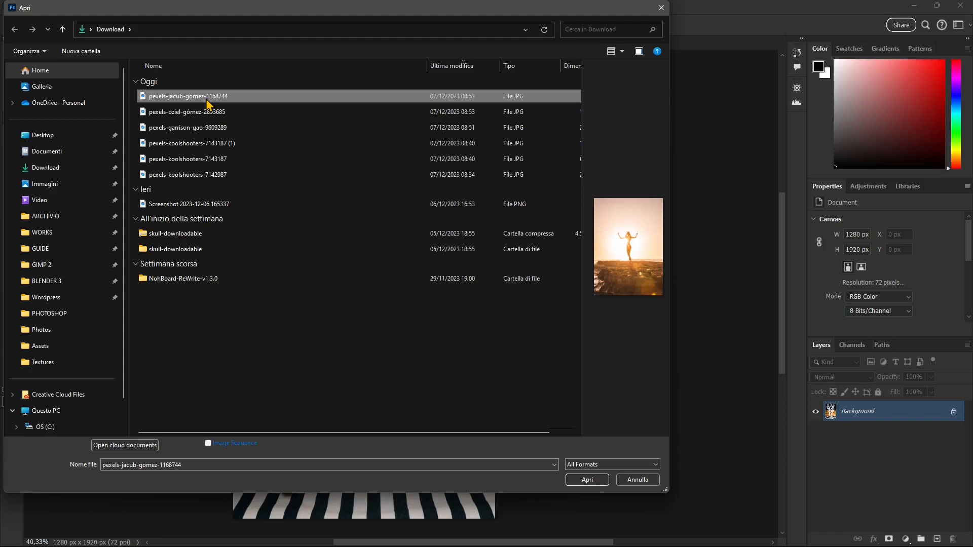
left_click(595, 480)
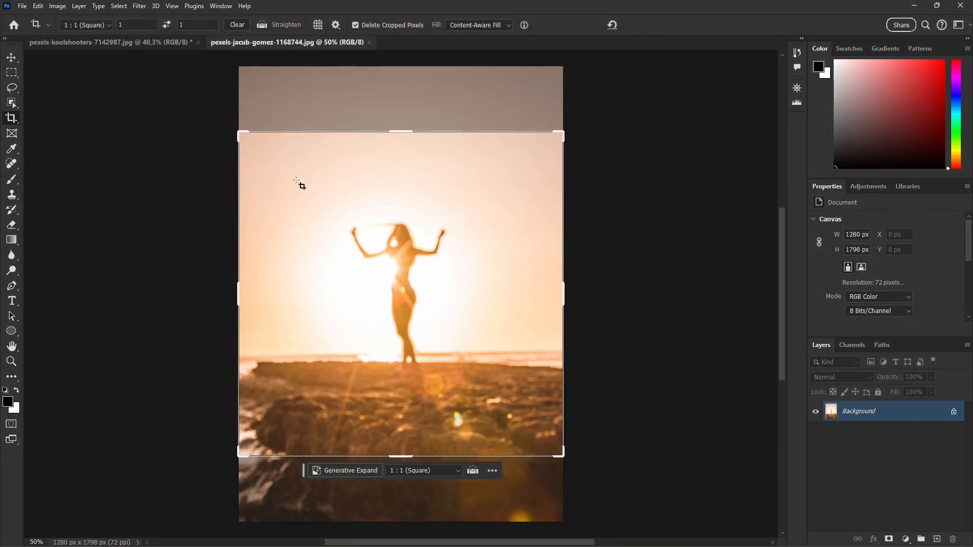
Step: Set the crop to W x H x Resolution, widen the frame to about 3068 × 1280 px and place the woman right of centre
left_click(93, 25)
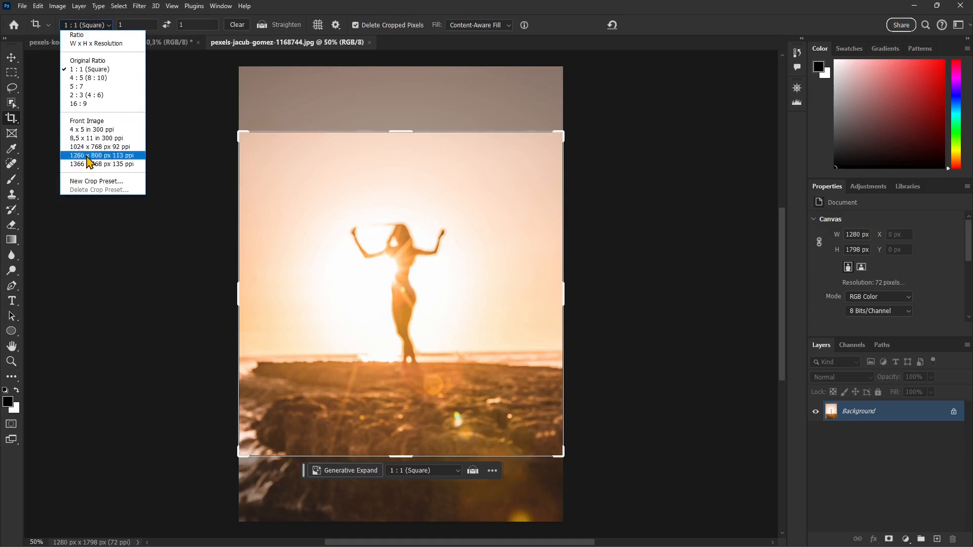
left_click(95, 43)
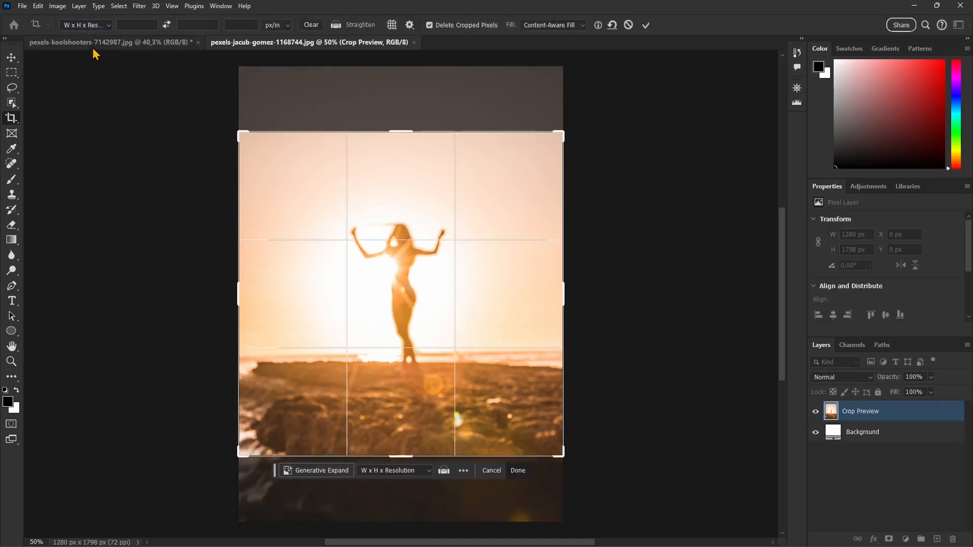
left_click_drag(242, 293, 128, 293)
left_click_drag(675, 292, 714, 308)
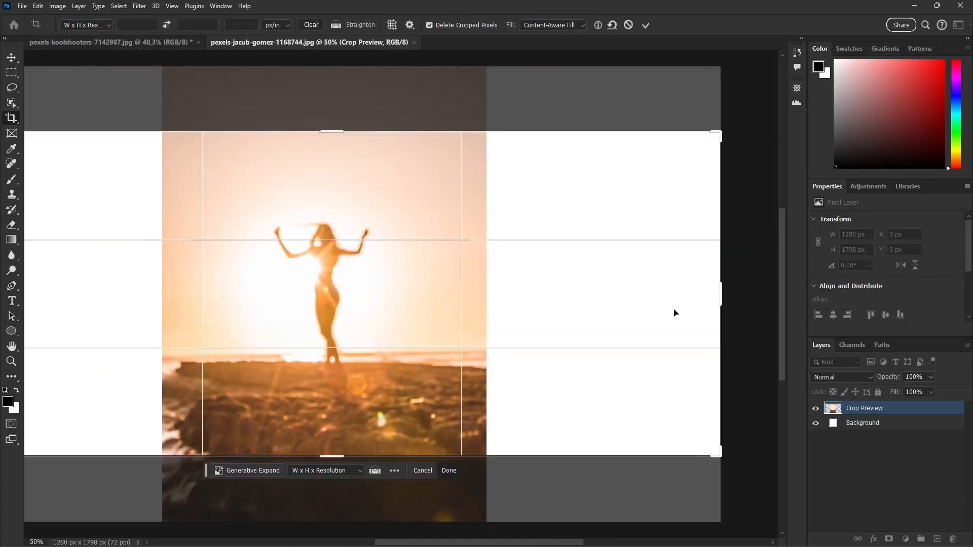
left_click_drag(351, 319, 463, 333)
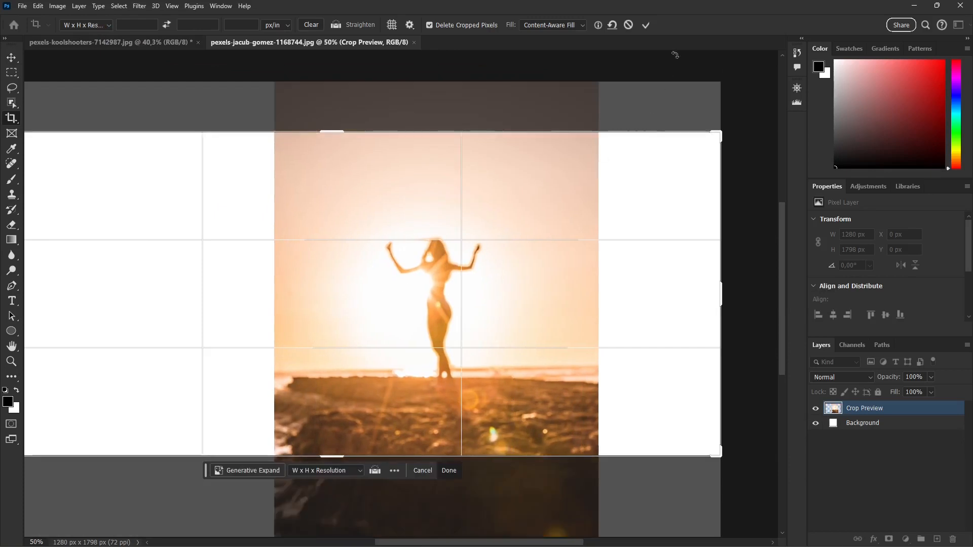
Step: Apply the widened crop of the silhouette photo with the Generative Expand fill
left_click(550, 25)
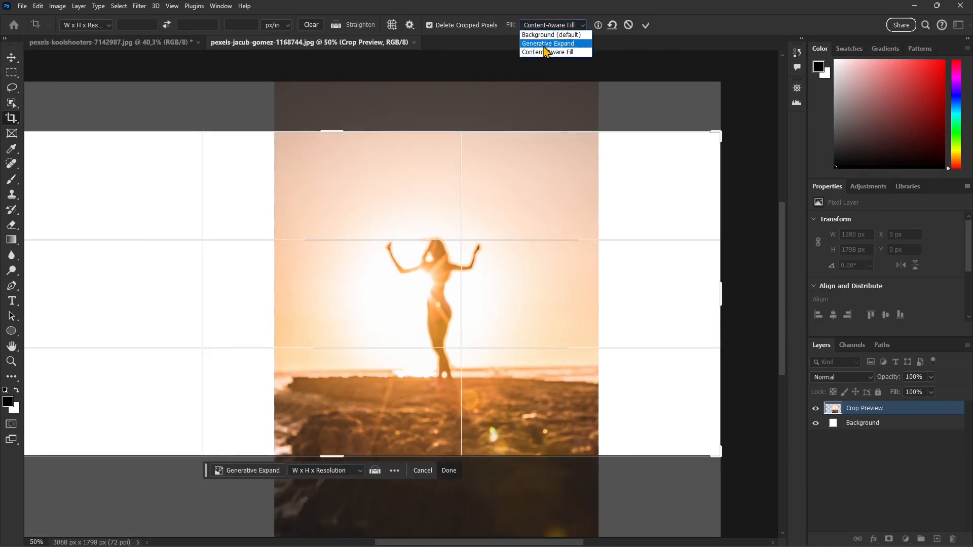
left_click(546, 44)
left_click(646, 27)
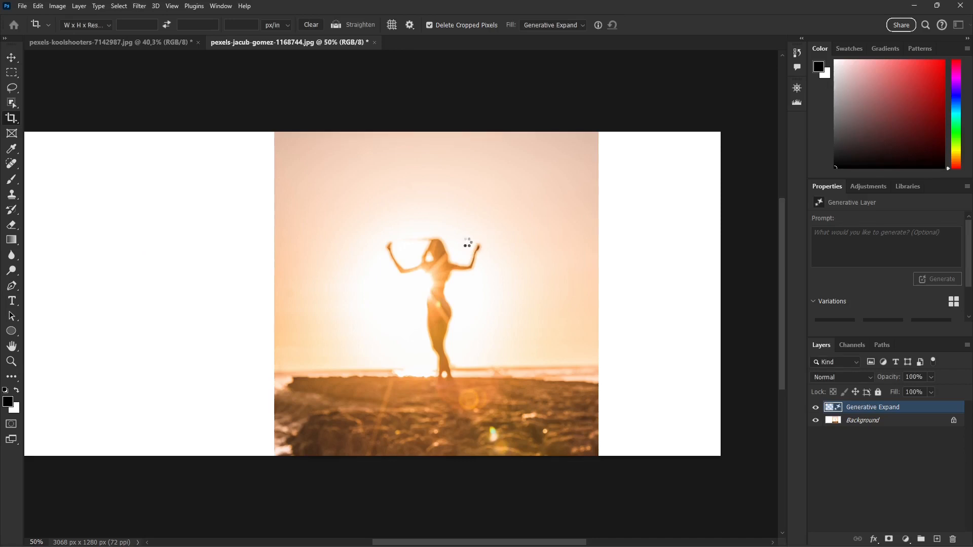
scroll(558, 279, "down", 3)
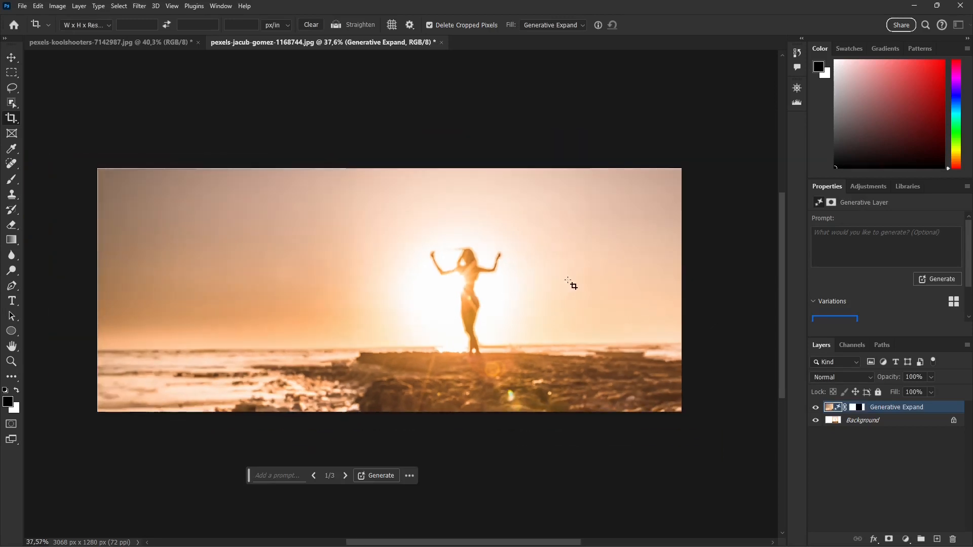
scroll(588, 300, "up", 1)
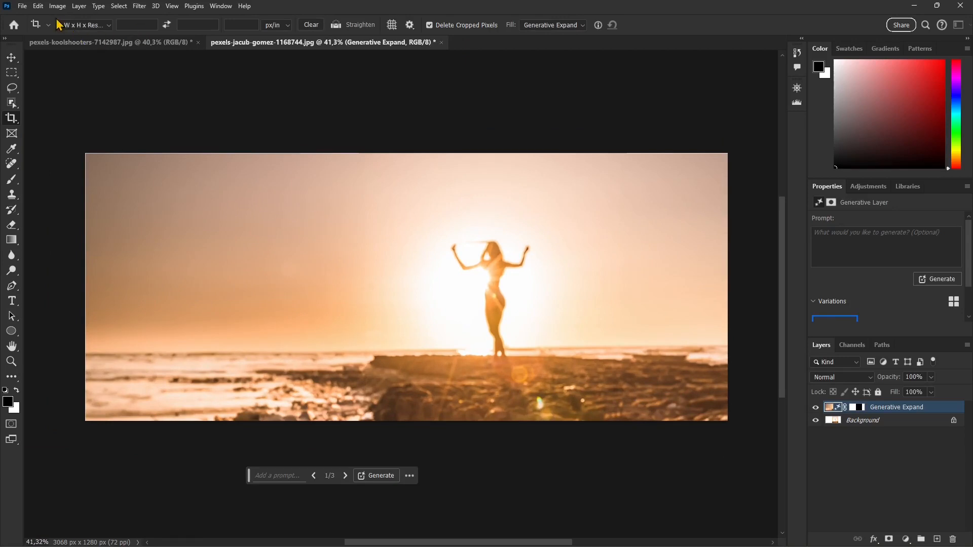
Step: Open the downloaded Pexels JPG ending in 9609289, the city skyline seen through a broken fence
left_click(22, 6)
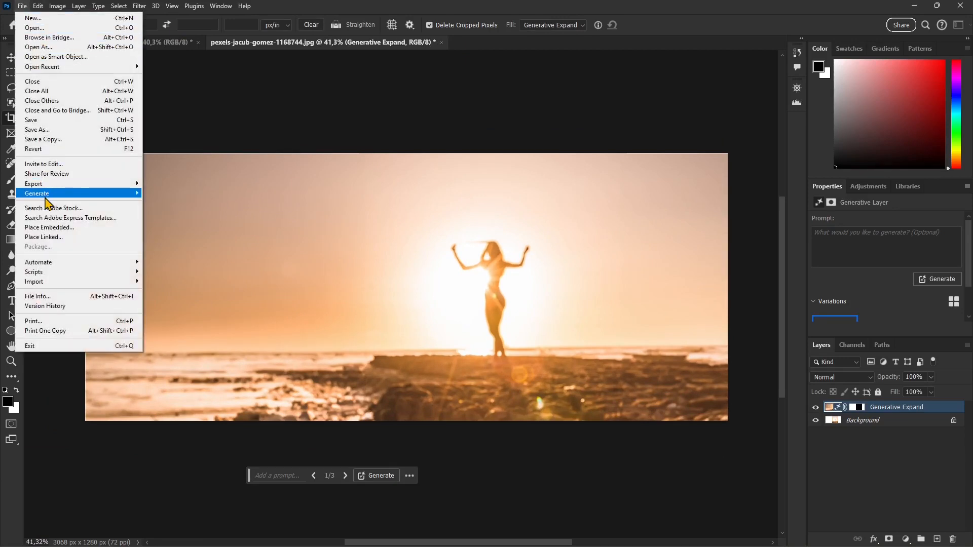
left_click(33, 47)
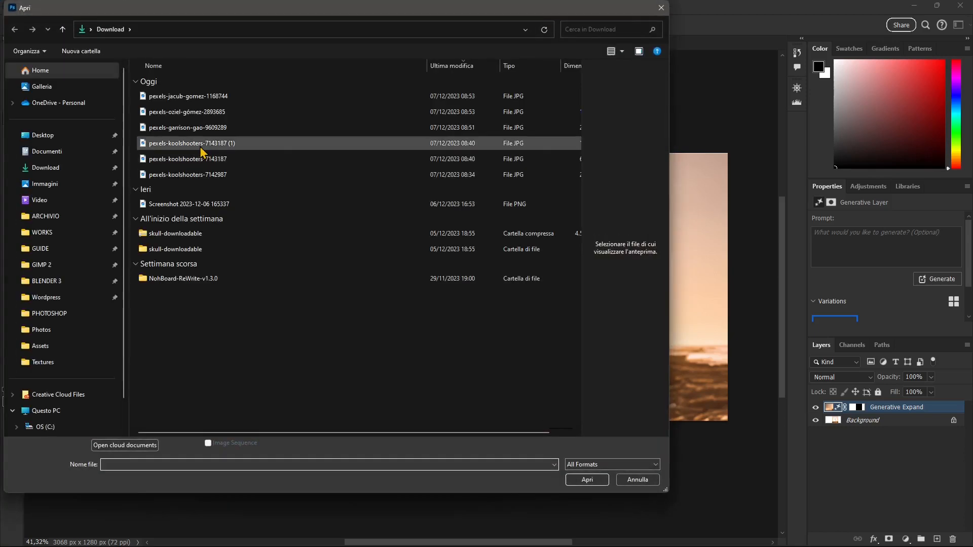
left_click(204, 143)
left_click(206, 128)
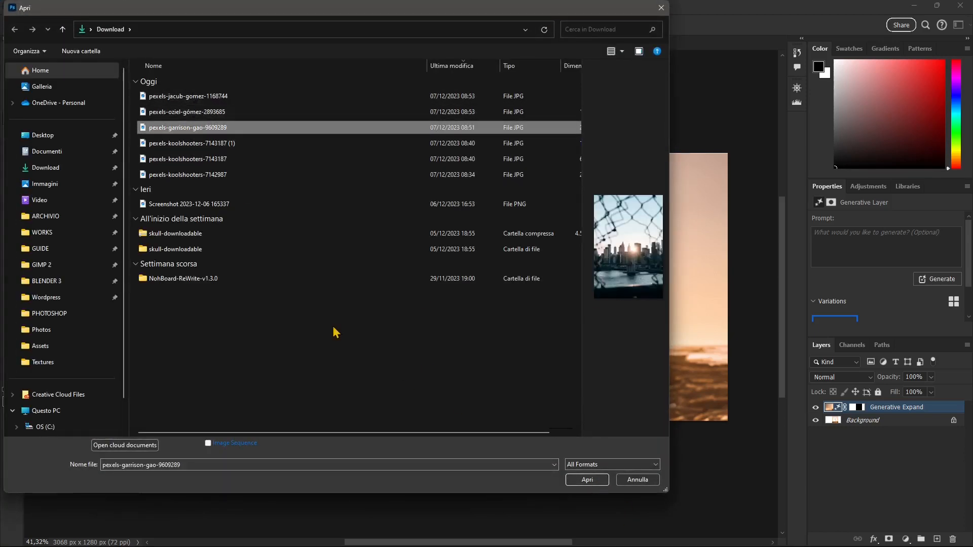
left_click(585, 481)
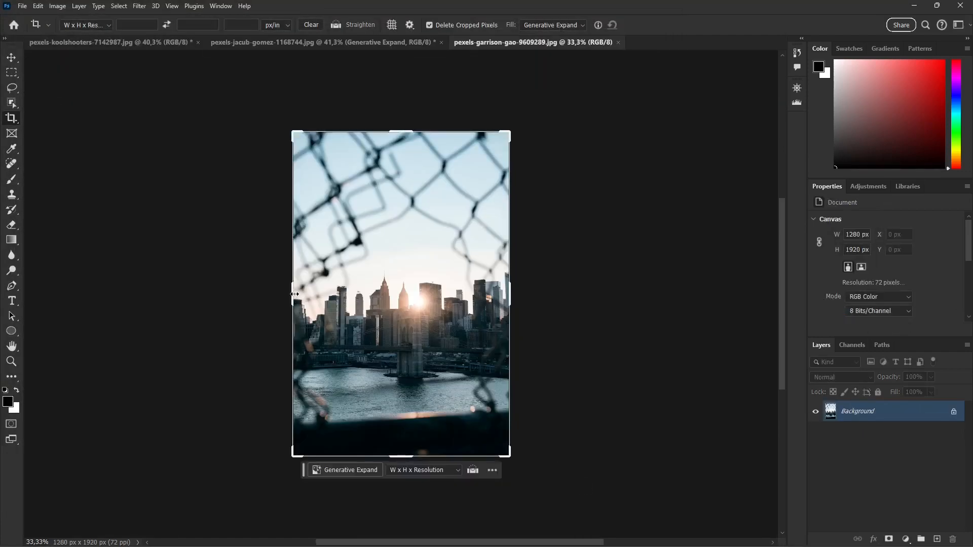
Step: Extend the skyline photo's crop frame evenly on both sides to more than double the width and apply it with Generative Expand
left_click_drag(293, 298, 197, 294)
left_click_drag(608, 294, 710, 296)
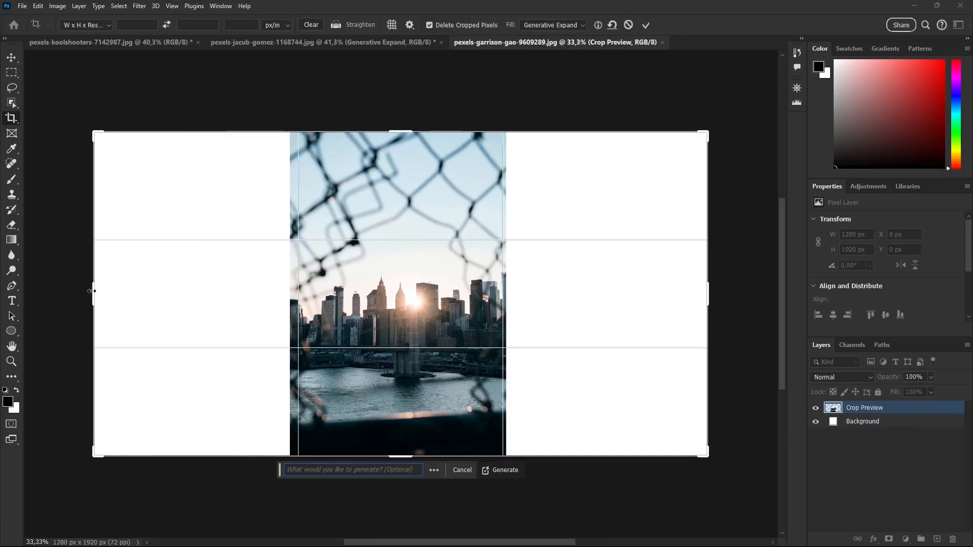
left_click_drag(94, 290, 137, 297)
left_click_drag(663, 297, 619, 297)
left_click_drag(189, 324, 145, 297)
left_click_drag(638, 304, 670, 299)
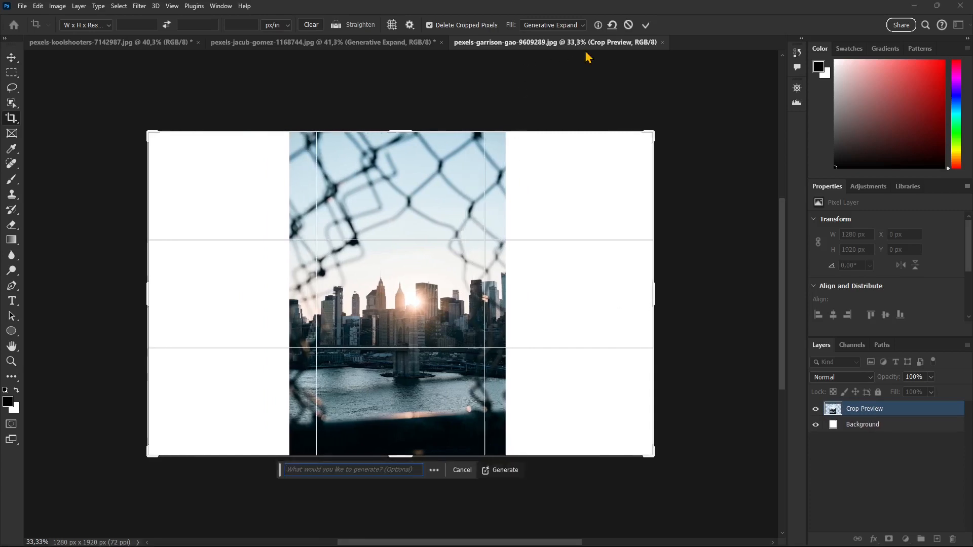
left_click(646, 28)
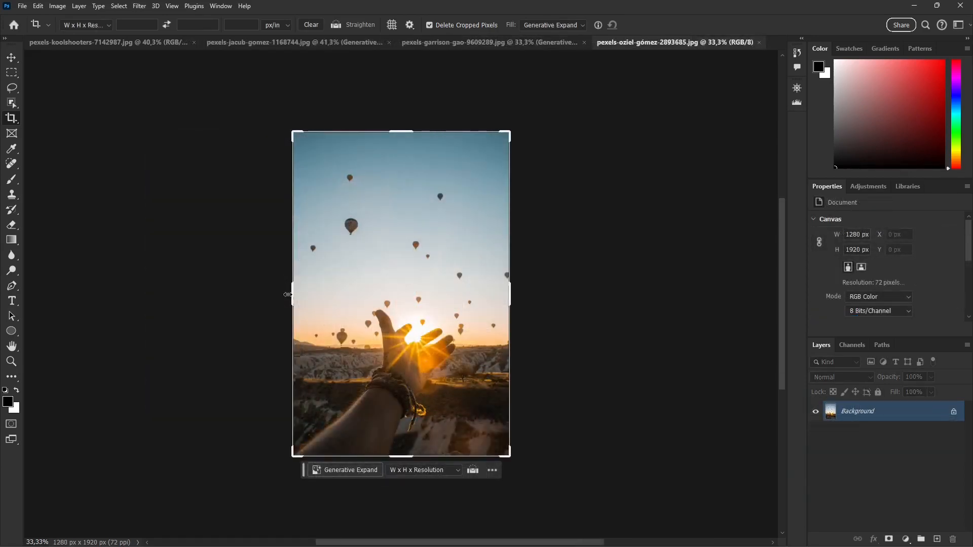
Step: Extend the balloon photo's crop frame sideways and vertically to about 2982 × 2454 px and apply it with Generative Expand
left_click_drag(287, 295, 249, 298)
left_click_drag(552, 286, 630, 294)
left_click_drag(184, 294, 137, 289)
left_click_drag(401, 132, 405, 91)
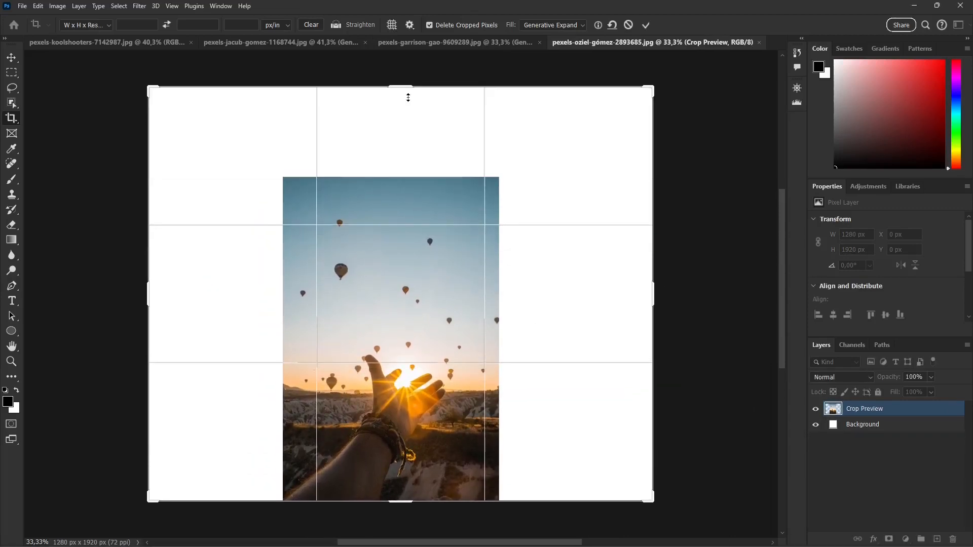
left_click(583, 25)
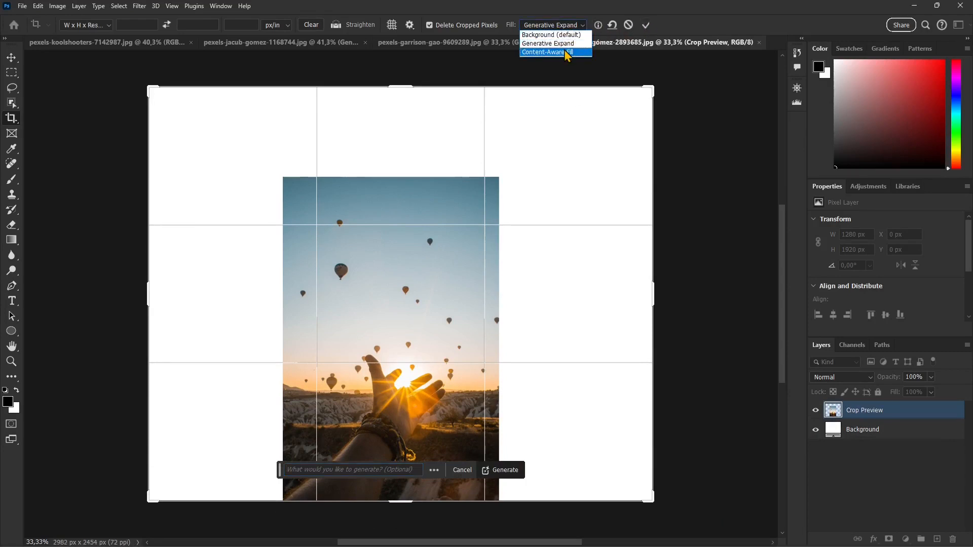
left_click(555, 43)
left_click(646, 25)
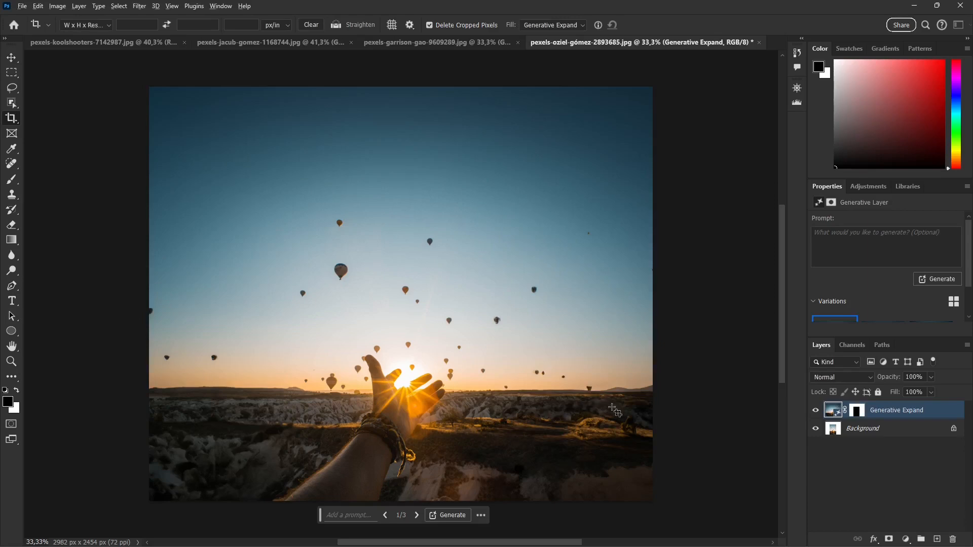
Step: Examine the generated balloons and horizon on both sides of the expanded photo, up close and as a whole
scroll(593, 395, "up", 5)
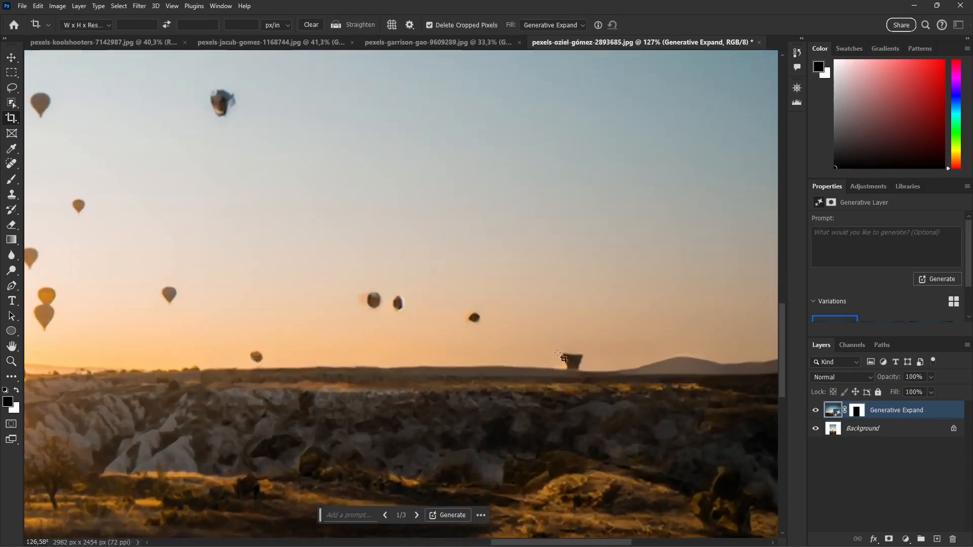
scroll(570, 361, "down", 4)
scroll(570, 350, "down", 2)
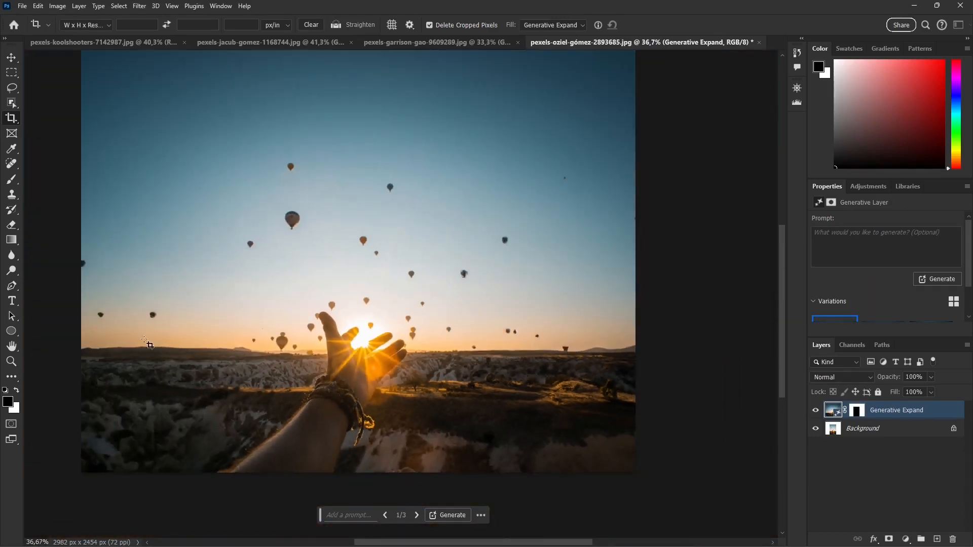
scroll(124, 325, "up", 3)
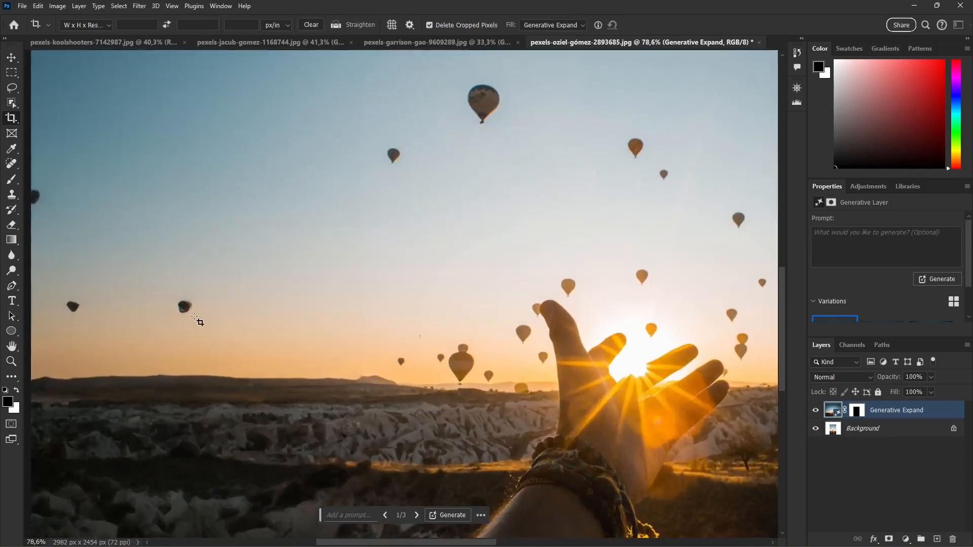
scroll(99, 291, "down", 3)
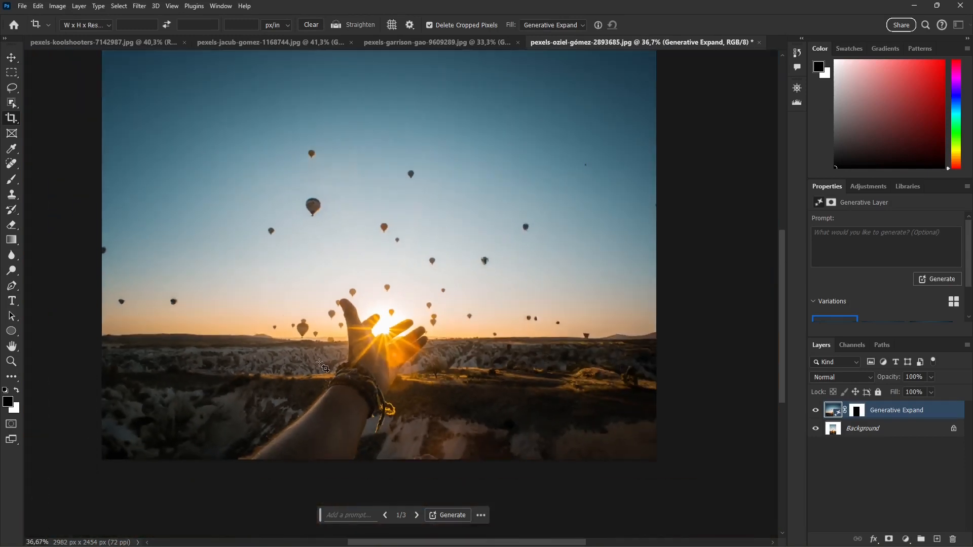
scroll(367, 364, "up", 1)
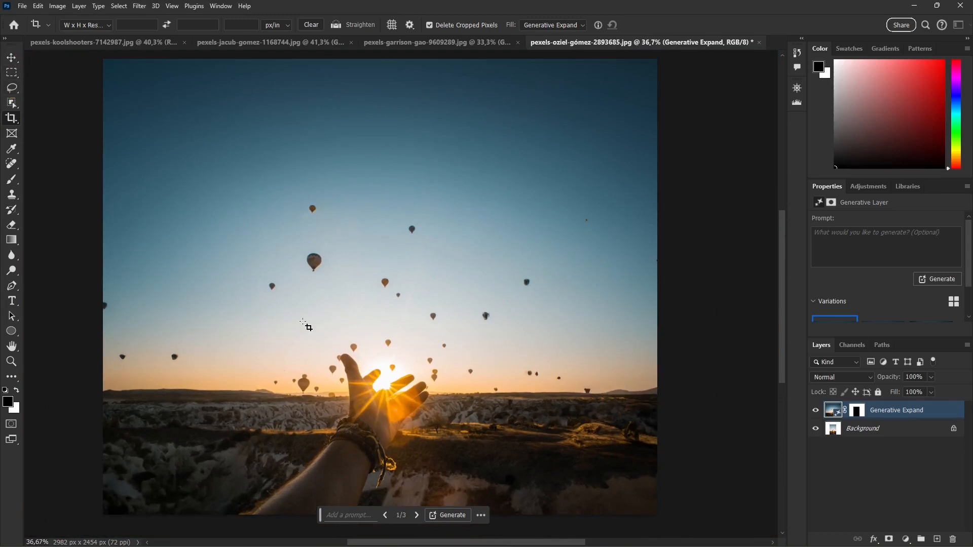
scroll(433, 324, "down", 2)
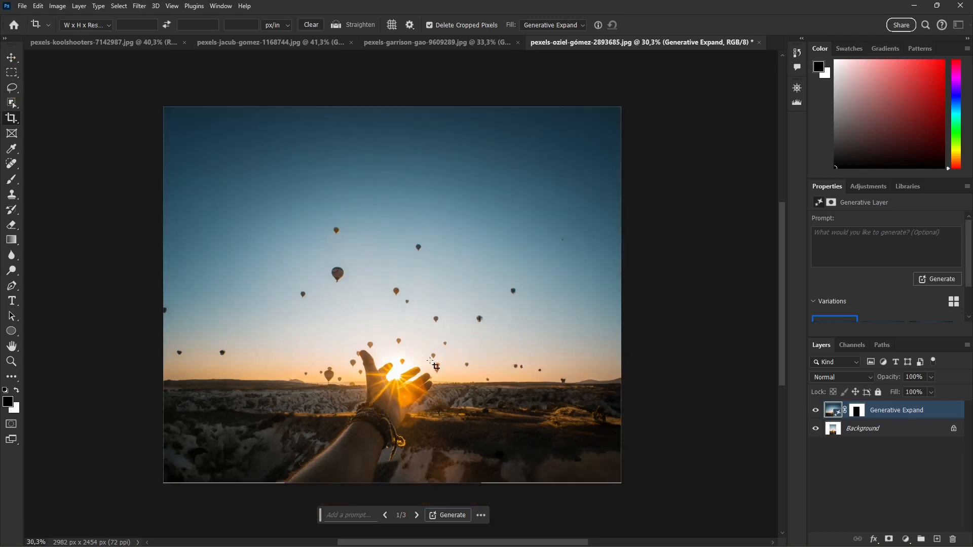
scroll(226, 375, "up", 2)
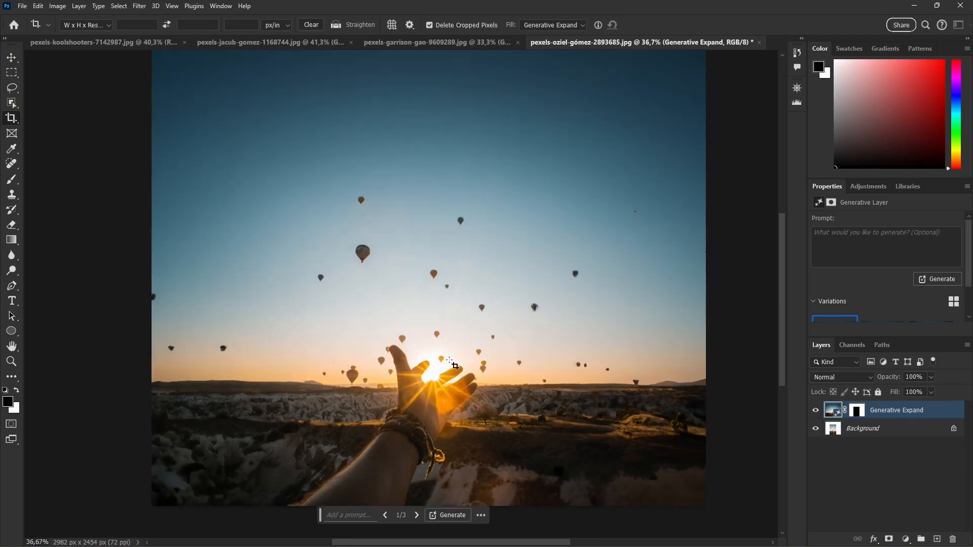